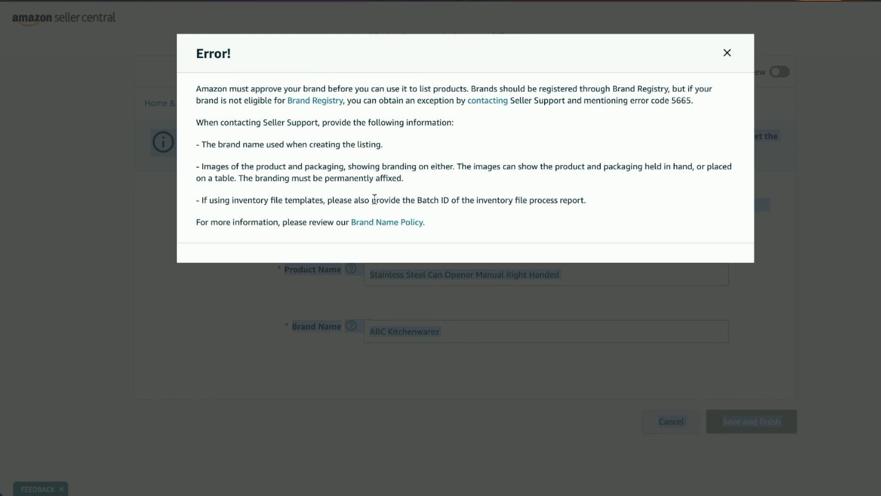
Open the Brand Name Policy linked in the error message and read its error 5665, permanently affixed branding and FAQ sections.
left_click(376, 224)
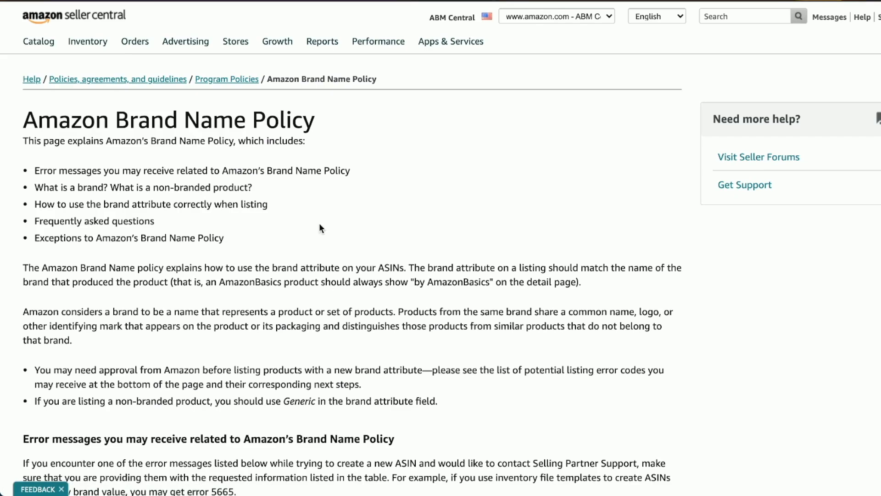
scroll(319, 224, "down", 5)
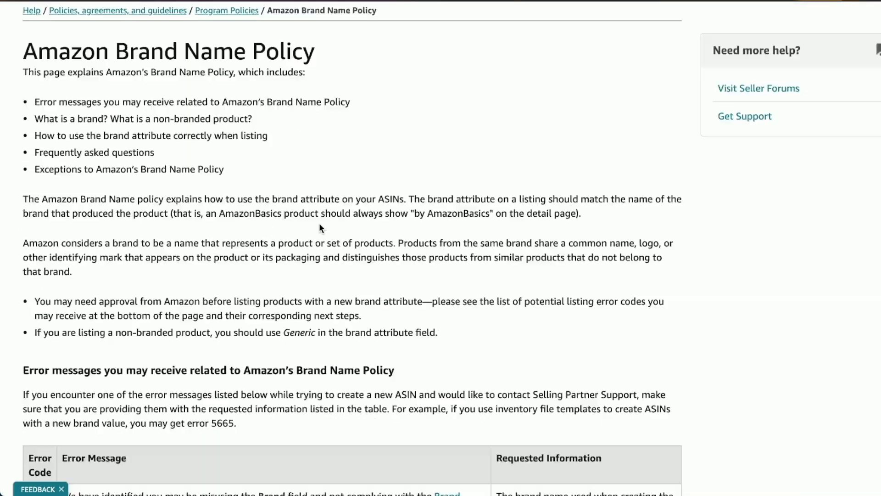
scroll(320, 228, "down", 10)
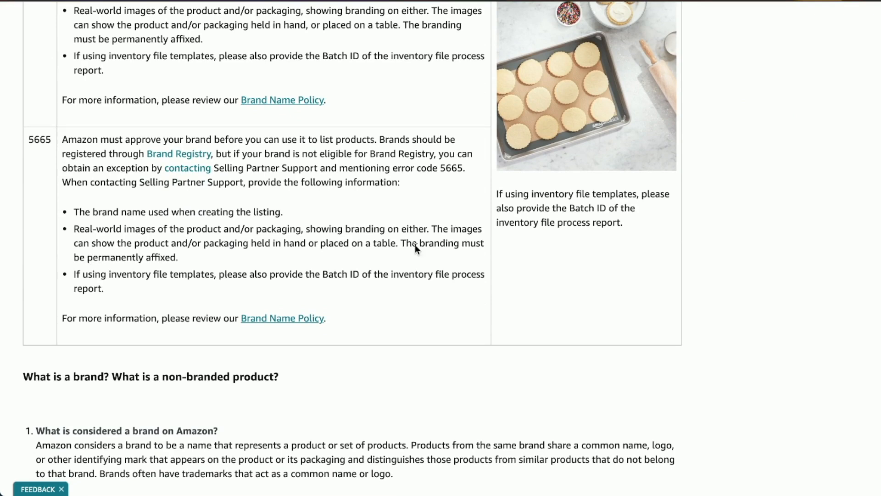
left_click_drag(402, 243, 181, 261)
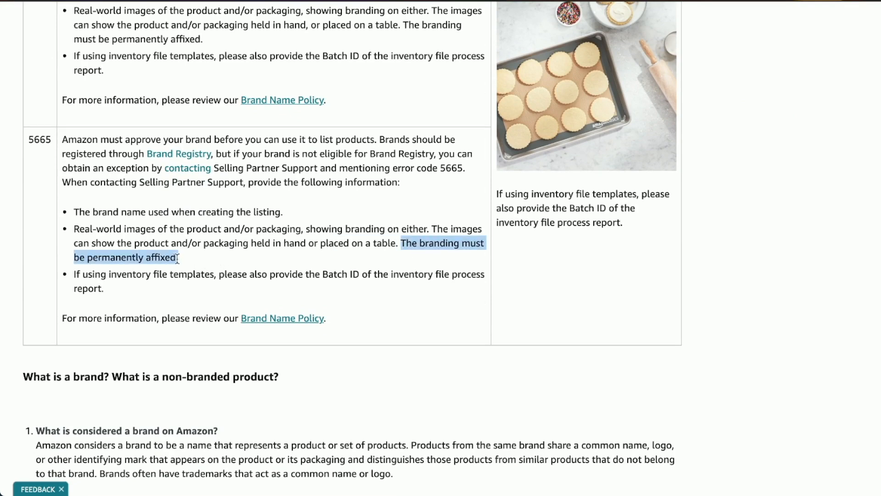
scroll(296, 255, "down", 5)
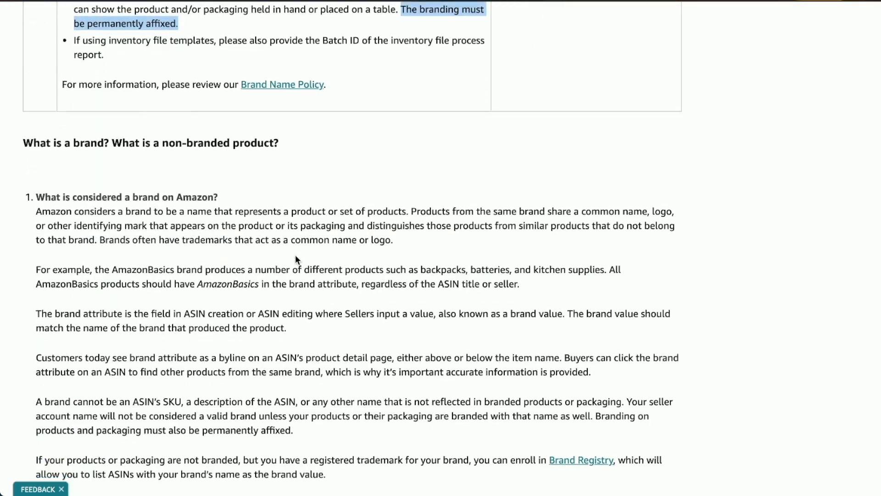
scroll(296, 254, "down", 15)
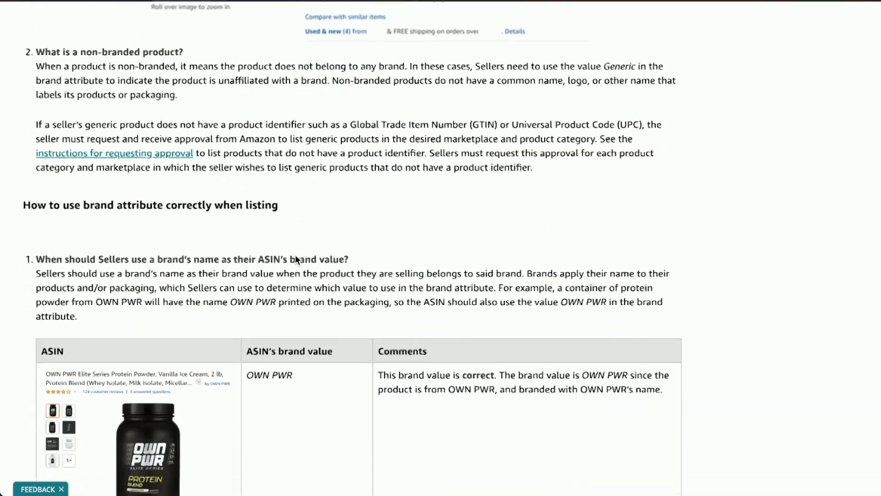
scroll(296, 260, "down", 20)
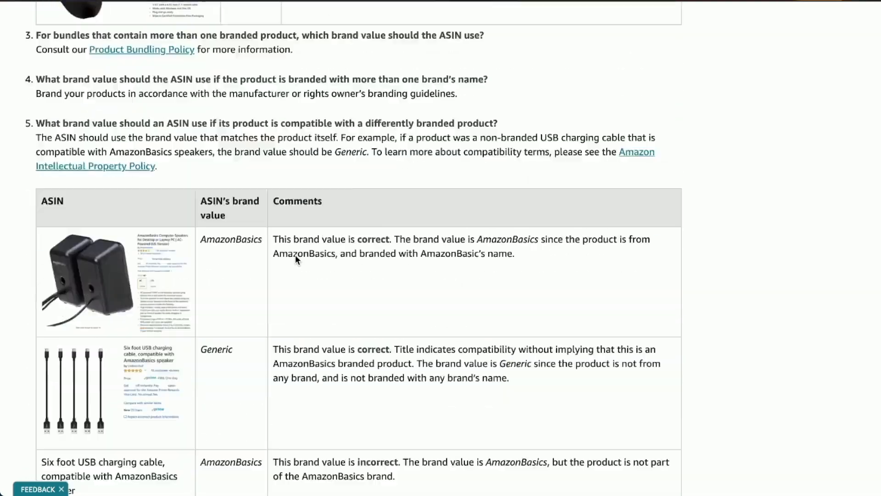
scroll(296, 254, "down", 6)
scroll(295, 252, "up", 1)
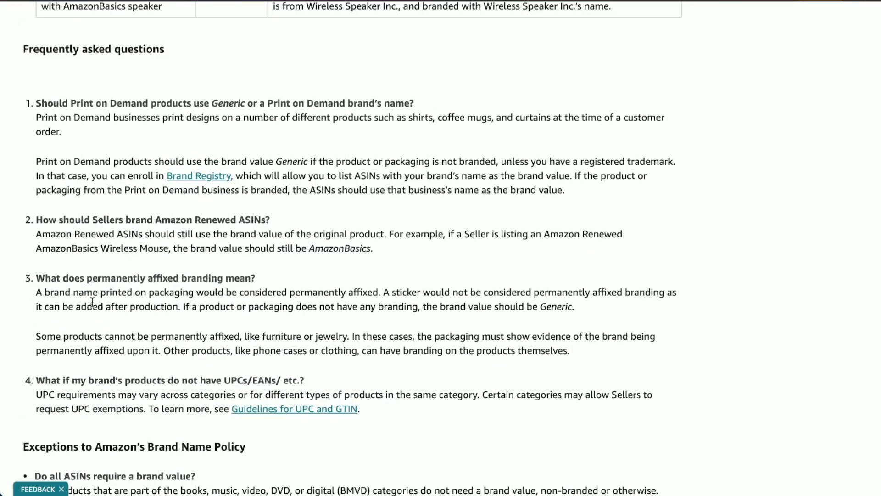
scroll(92, 302, "down", 1)
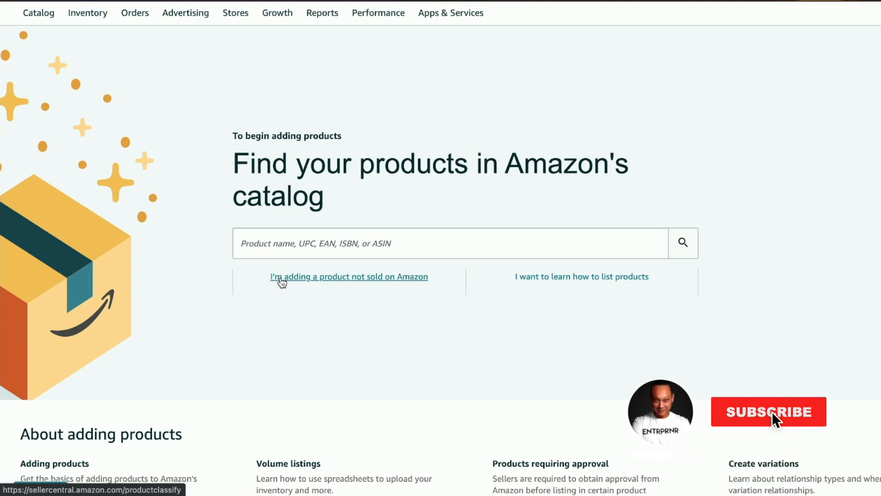
Start adding a product not sold on Amazon, search the categories for "Can opener" and select Kitchen Utensils & Gadgets > Can Openers > Manual.
left_click(340, 278)
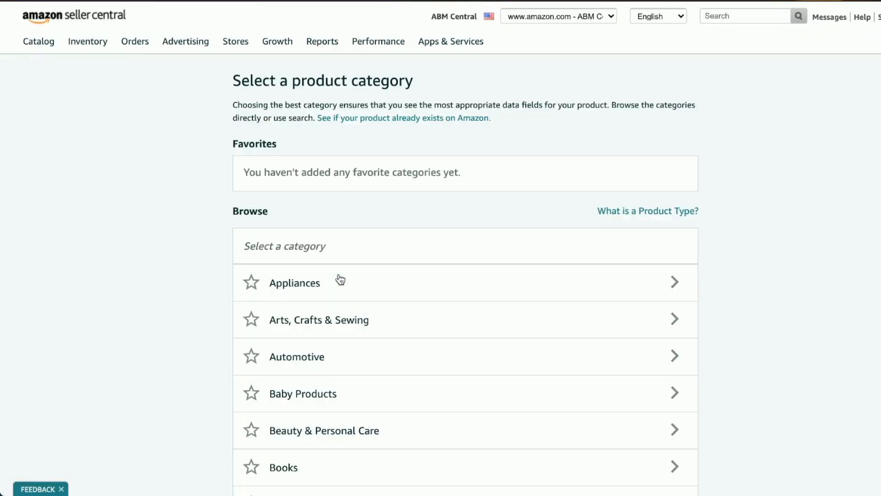
scroll(193, 294, "down", 5)
left_click(275, 328)
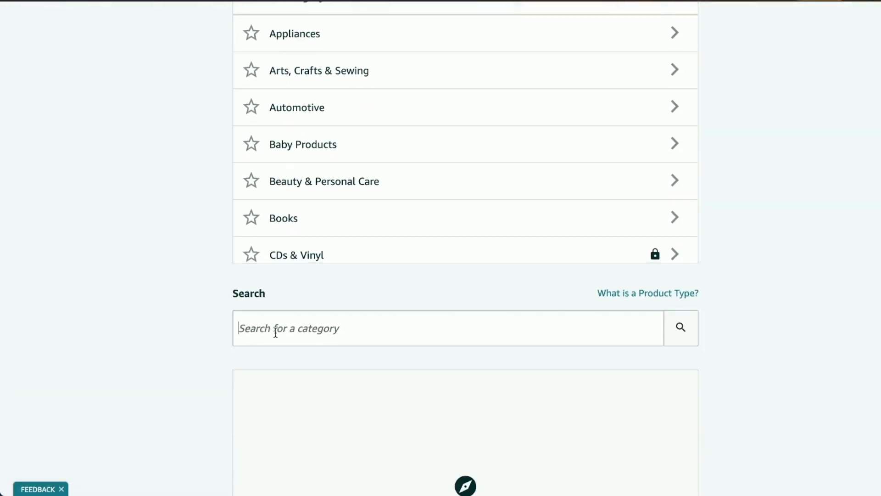
type("Can ")
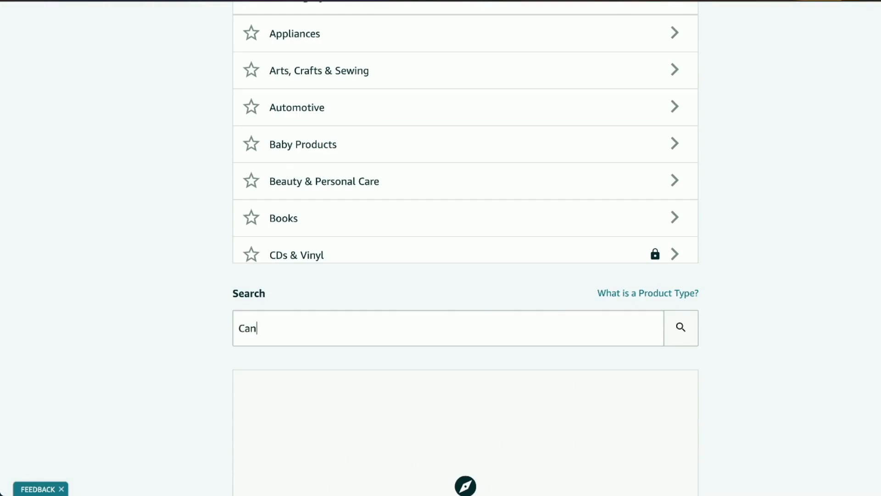
type("opener")
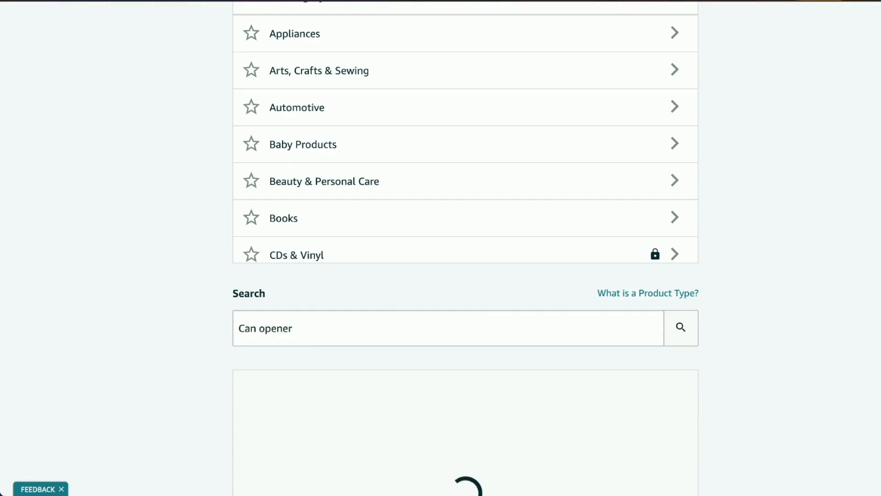
scroll(201, 389, "down", 3)
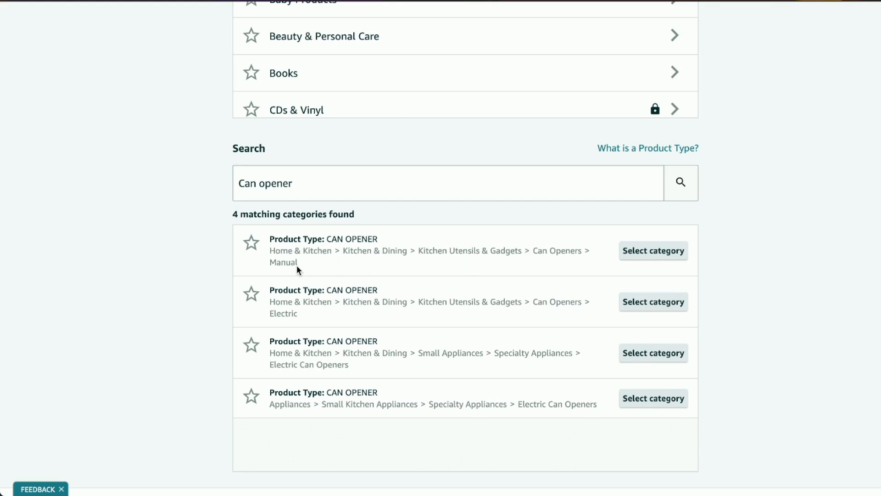
left_click(634, 252)
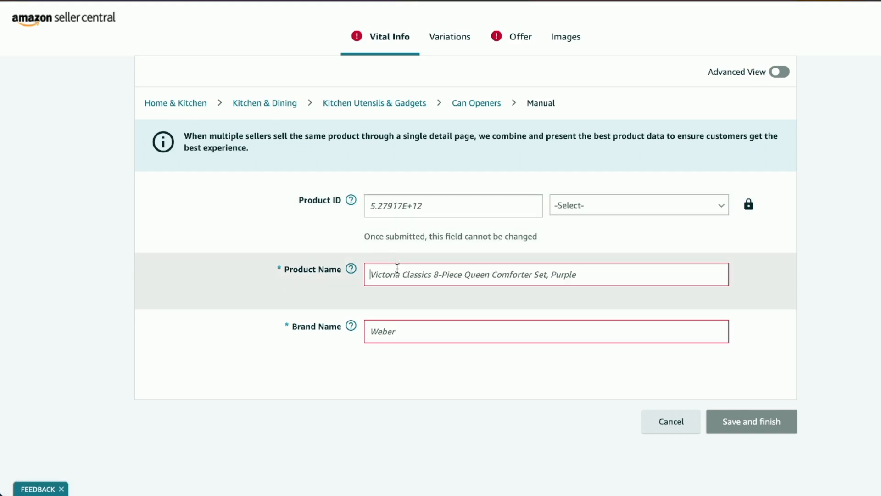
Enter "Stainless Steel Can Opener Manual Right Handed" as the product name and "ABC Kitchenwarez" as the brand name.
type("Stainle")
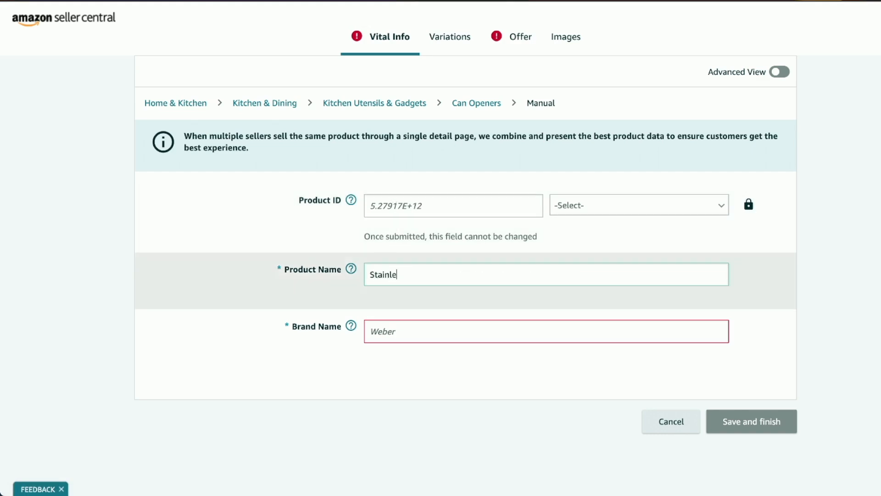
type("ss Steel Can Opener Manual Right Handed")
left_click(417, 332)
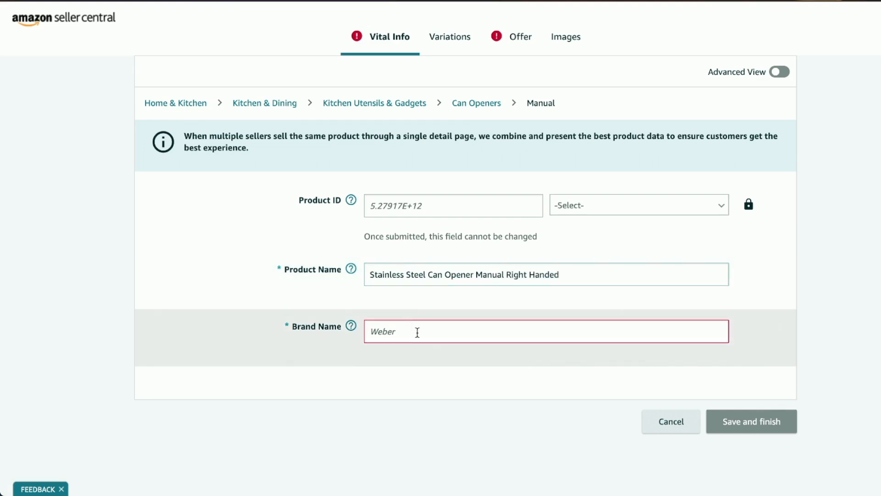
type("ABC ")
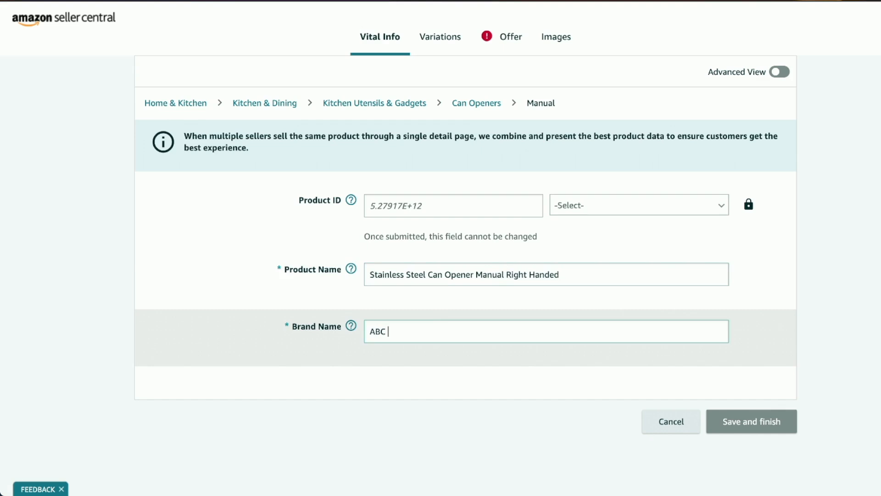
type("Kitchenwarez")
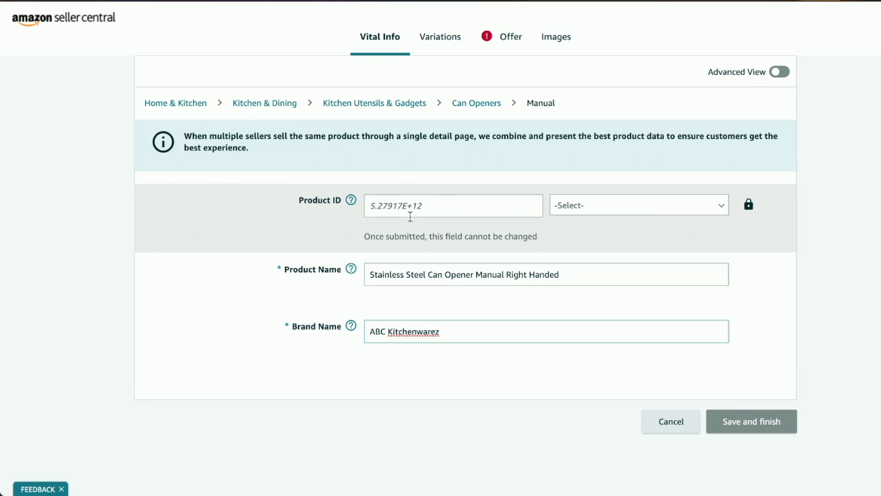
Fill in the listing's offer details with a standard price of 29.99 USD and the item condition New.
left_click(507, 40)
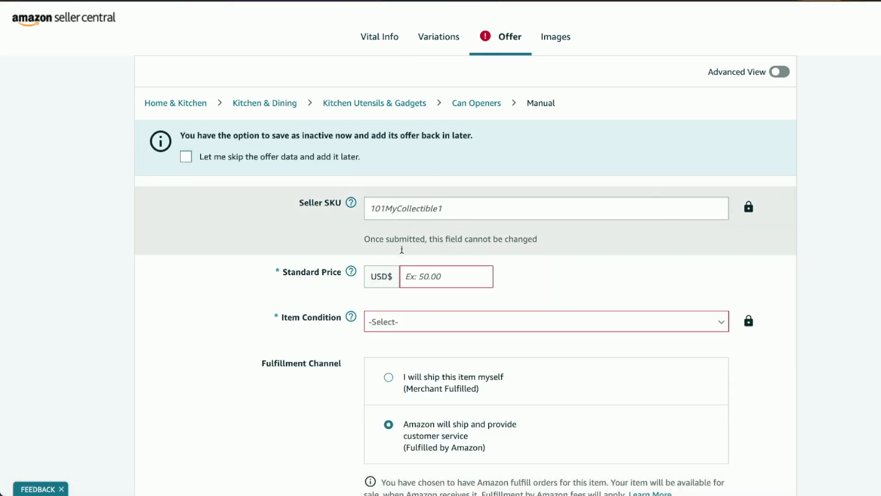
left_click(425, 280)
type("29.99")
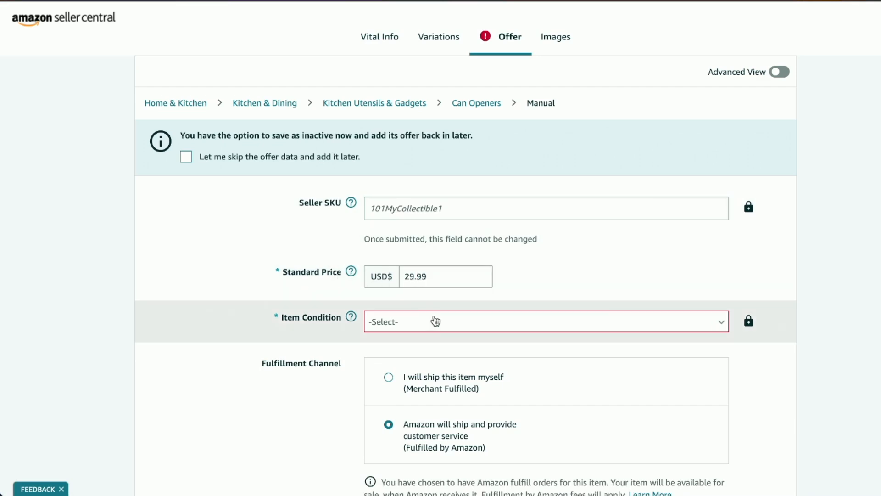
left_click(440, 319)
left_click(379, 265)
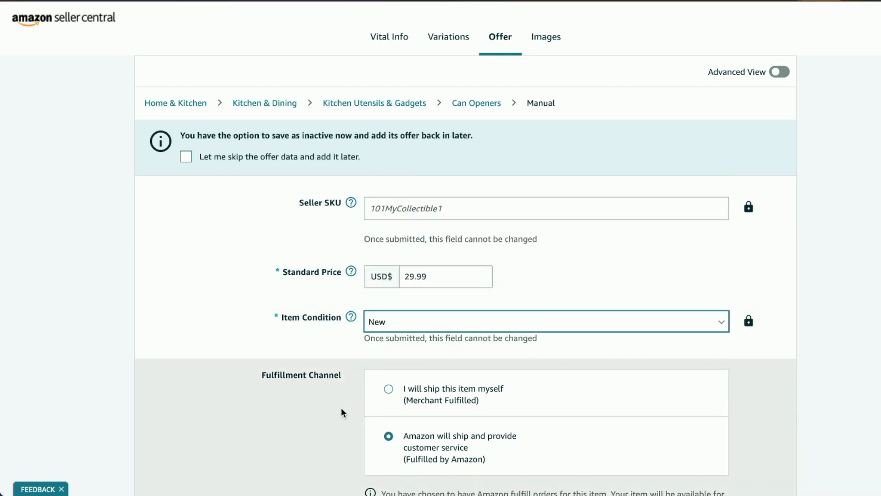
scroll(345, 410, "down", 1)
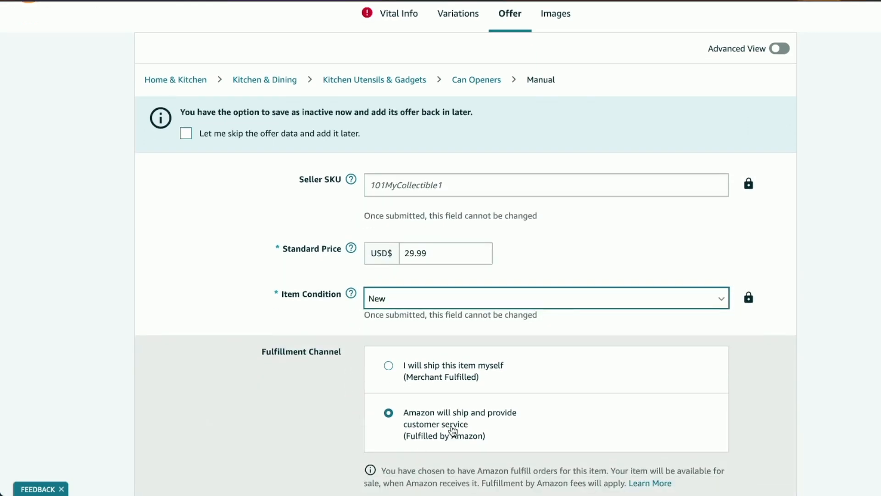
scroll(464, 439, "up", 1)
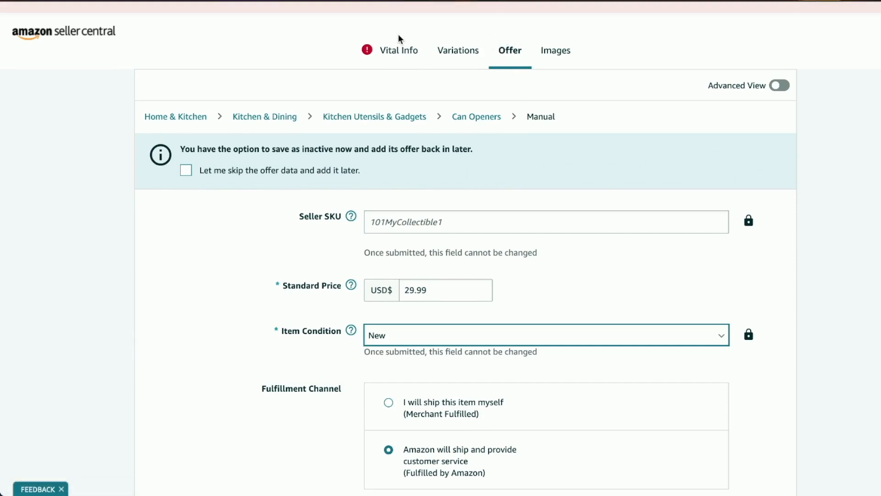
Set the product ID type to UPC in the vital info and enter the product's UPC code.
left_click(394, 51)
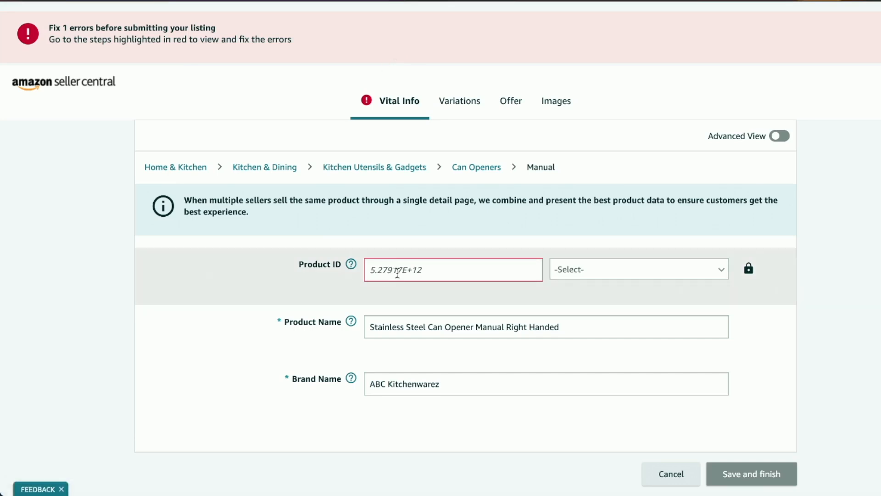
left_click(578, 274)
left_click(590, 364)
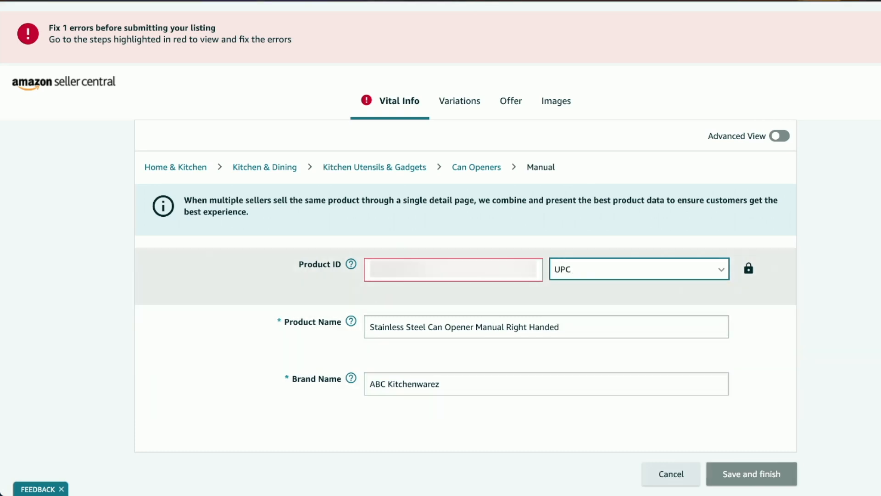
left_click(398, 270)
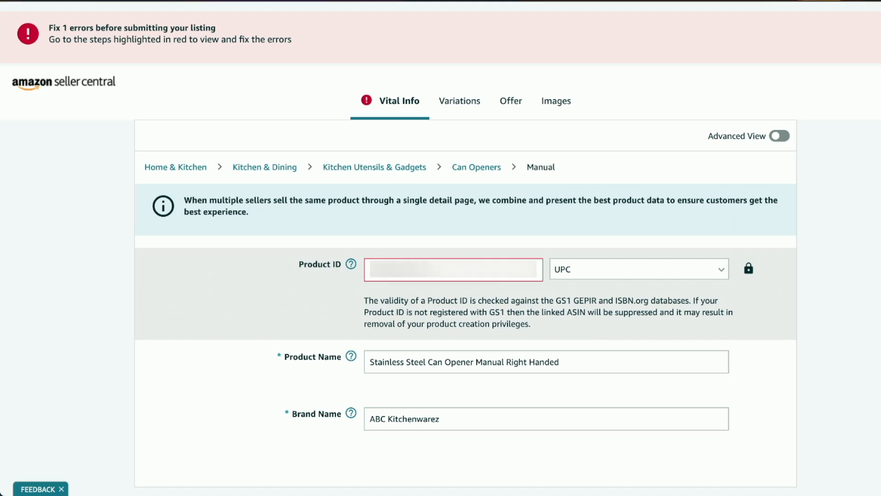
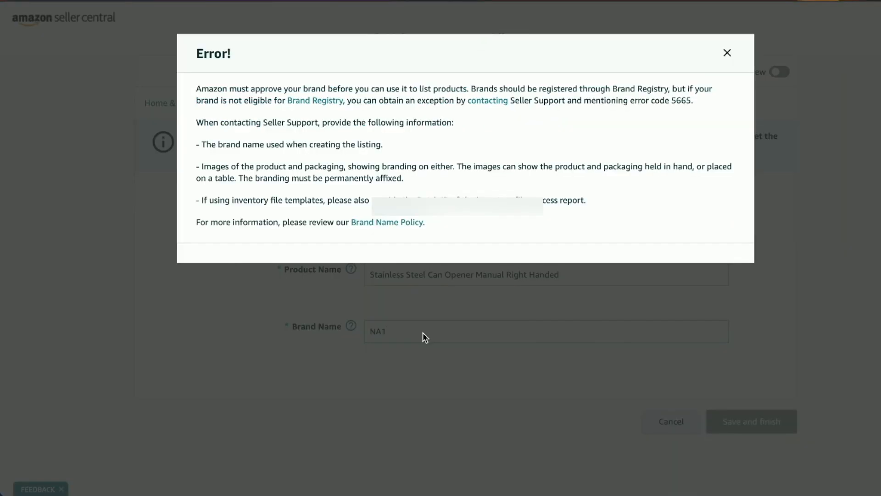
Try submitting the listing with the brand name changed to NA-1.
left_click(423, 332)
key("BackSpace")
type("-1")
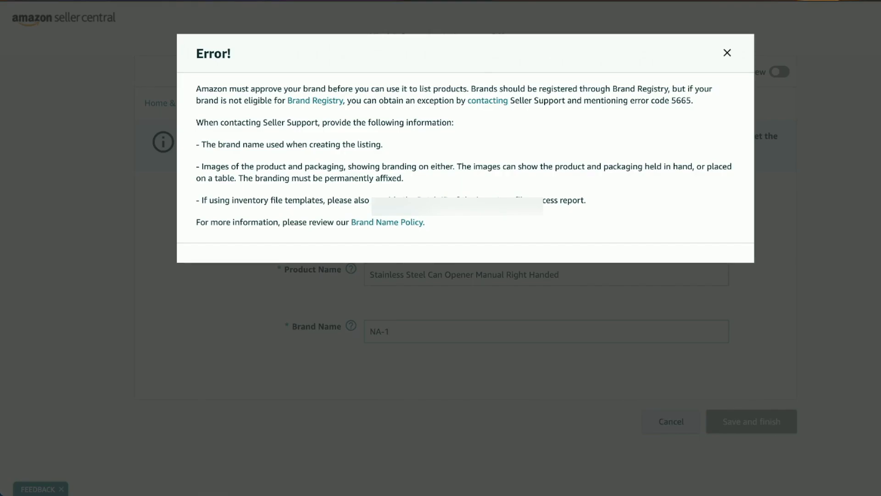
left_click(421, 333)
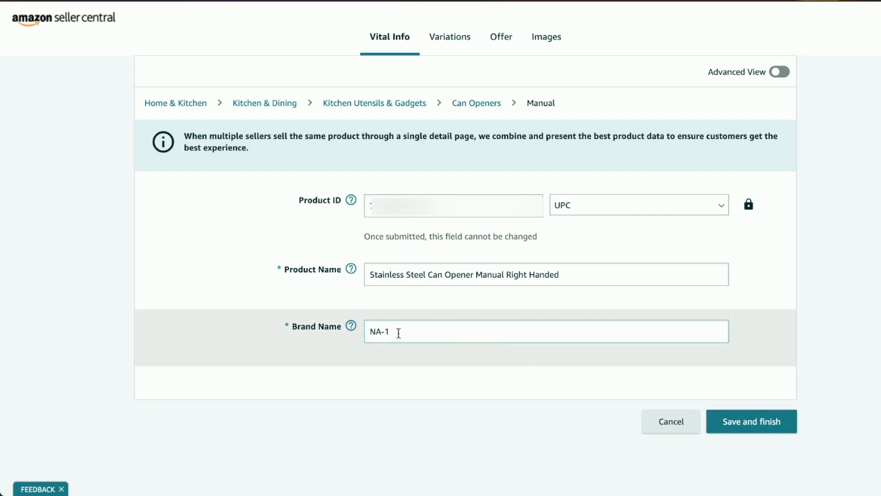
Replace the brand name with N/A and try submitting the listing.
key("BackSpace")
type("/1")
key("BackSpace")
key("BackSpace")
type("a/a")
key("Return")
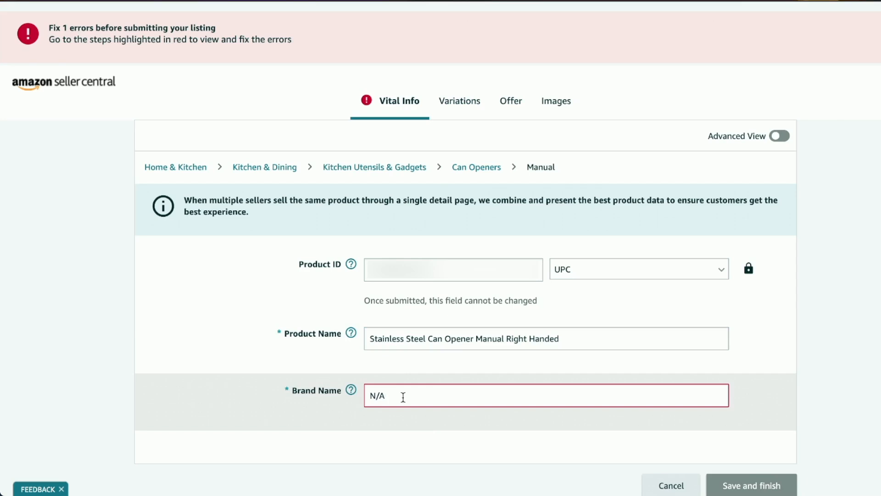
Extend the brand name to N/A1 and try submitting the listing, dismissing the resulting message.
type("1")
key("Return")
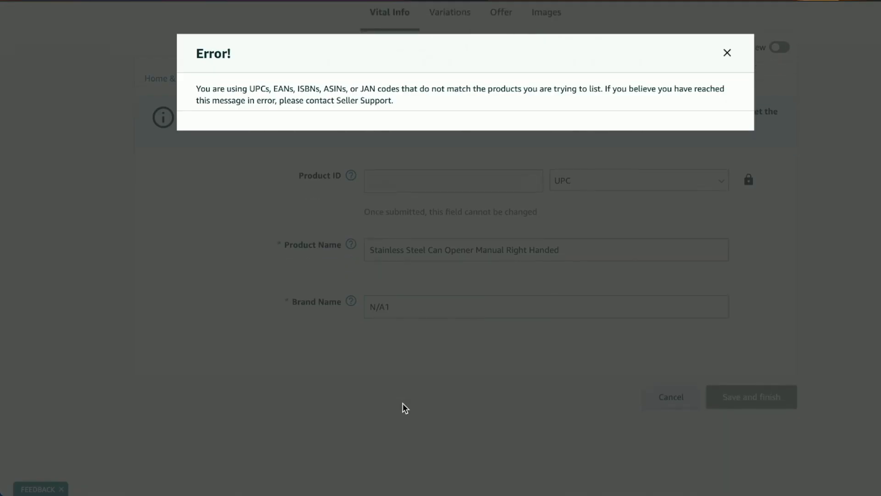
left_click(405, 310)
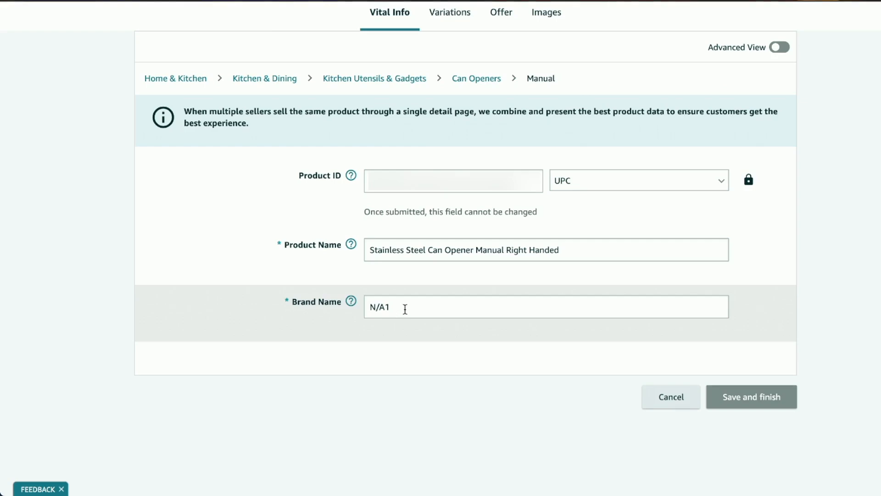
Change the brand name to N/A.1 and submit the listing again.
key("BackSpace")
type(".")
key("Return")
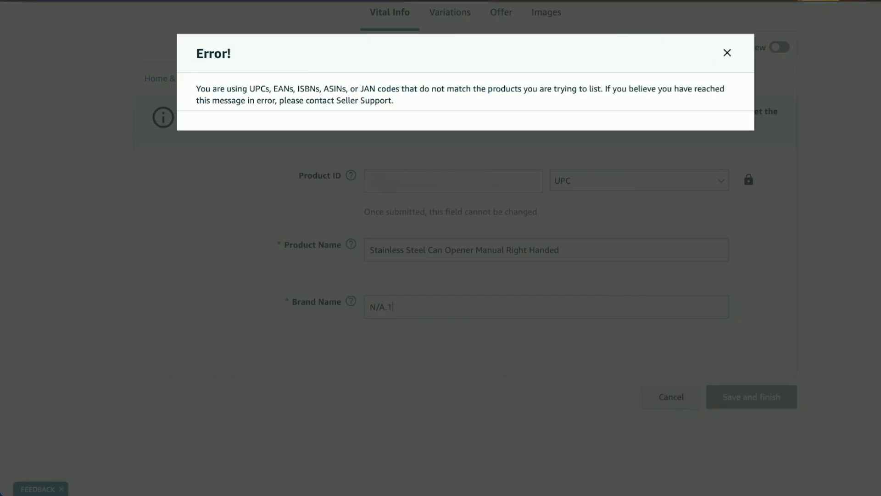
key("Return")
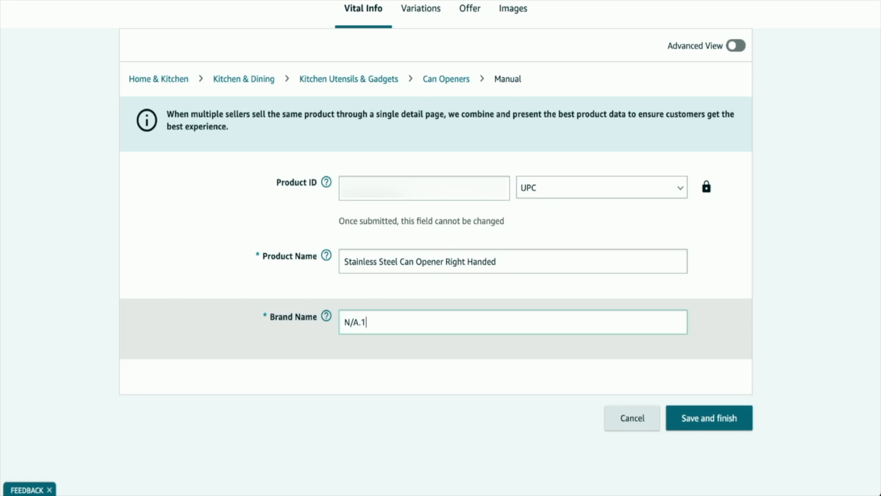
Replace the brand name N/A.1 with Z and try submitting the listing.
key("BackSpace")
key("BackSpace")
key("BackSpace")
key("BackSpace")
key("BackSpace")
key("Return")
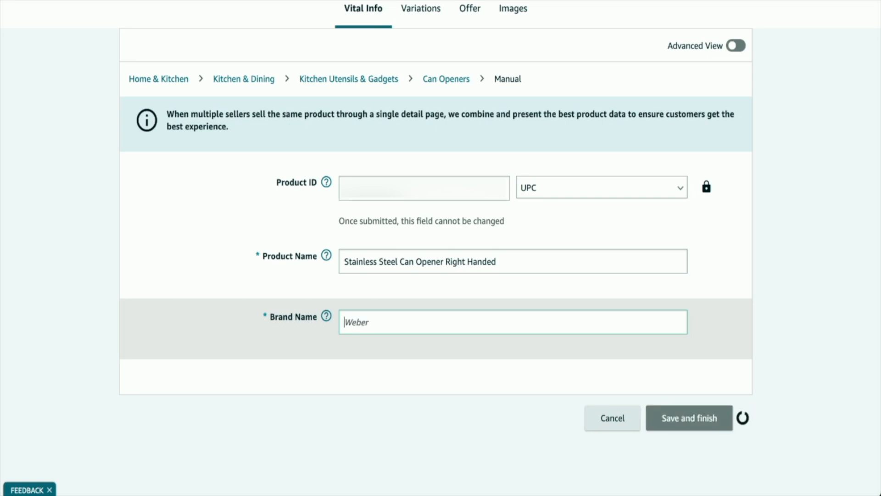
type("Z")
key("Return")
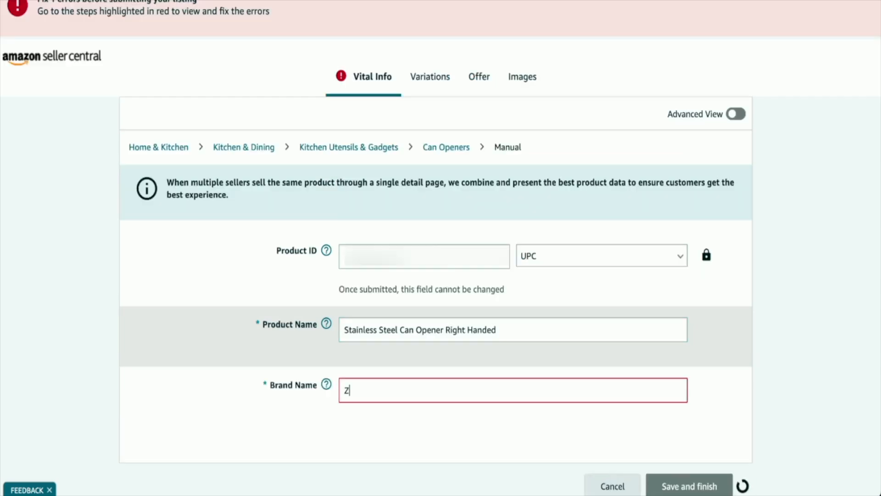
Try Z-1 as the brand name, then replace its ending to make it Z123.
type("-1")
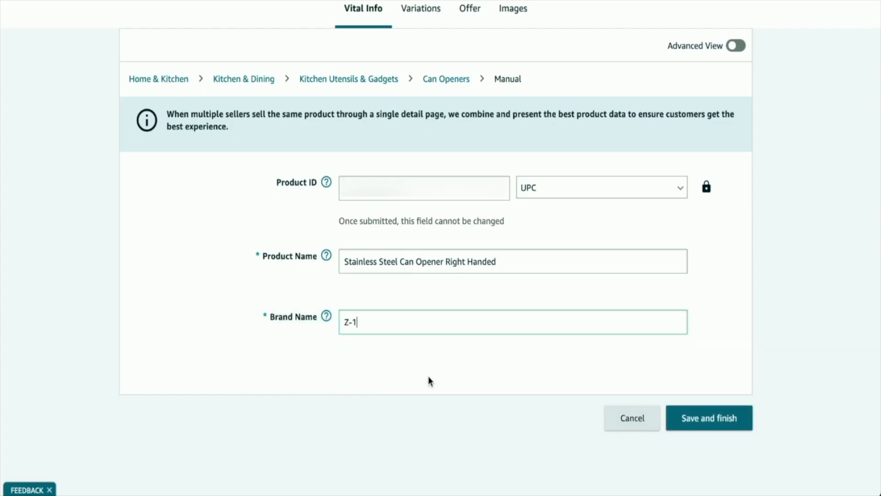
key("BackSpace")
key("BackSpace")
type("123")
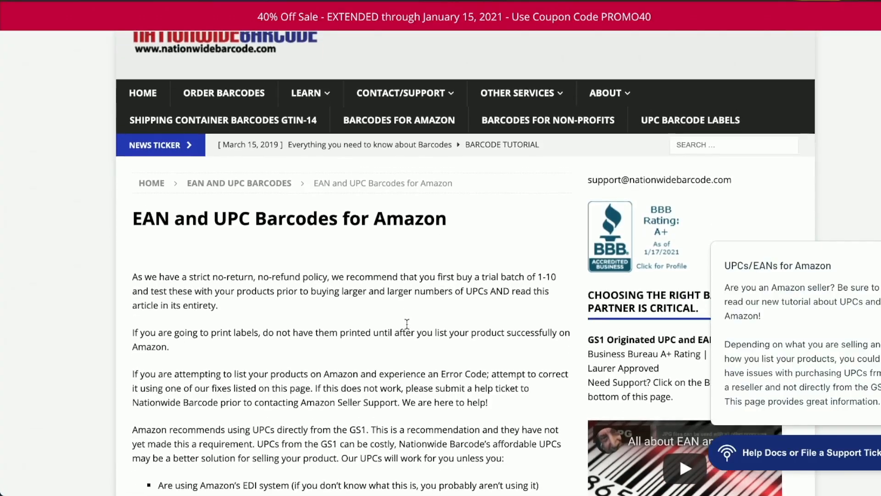
Read the Nationwide Barcode article on Amazon barcodes, examining the usage exceptions and the fixes for error codes 5665, 5461-1 and 5461-2.
scroll(407, 323, "down", 2)
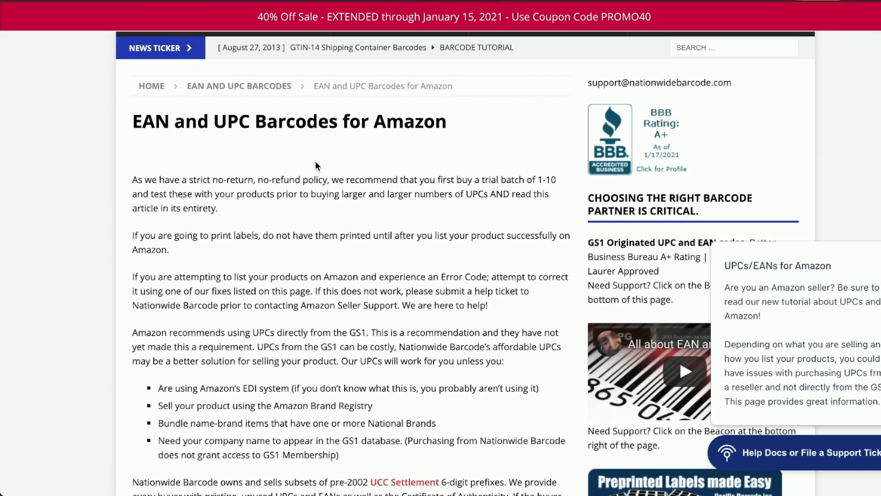
scroll(317, 163, "down", 1)
scroll(343, 207, "down", 3)
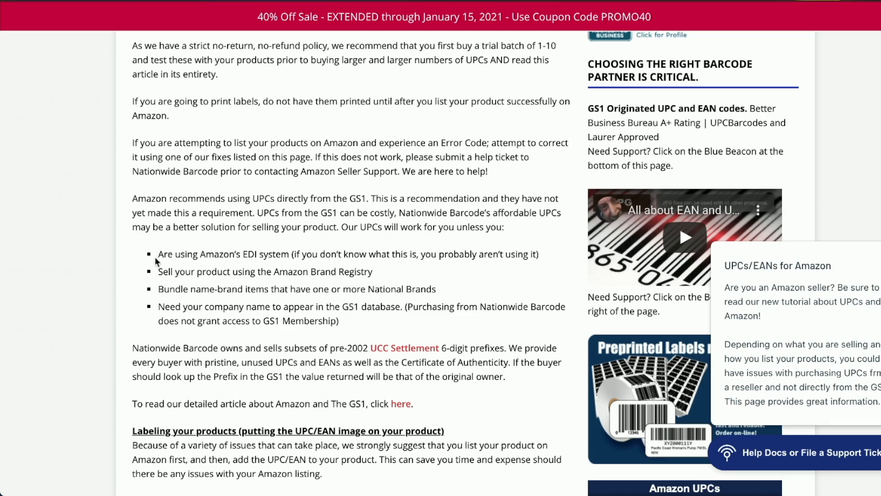
left_click_drag(158, 271, 377, 281)
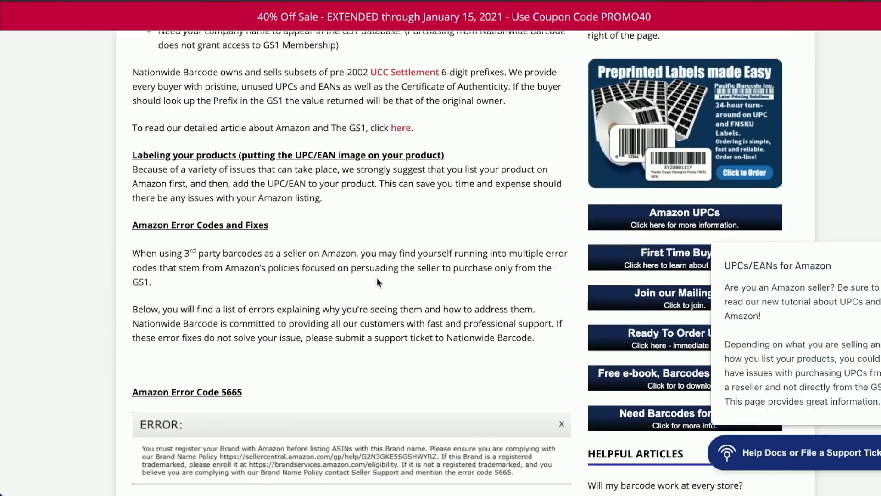
scroll(376, 277, "down", 5)
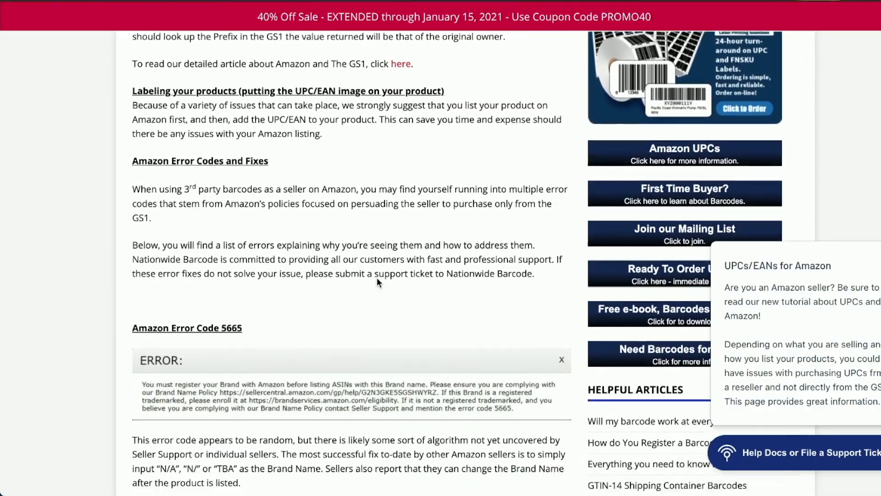
scroll(377, 278, "down", 3)
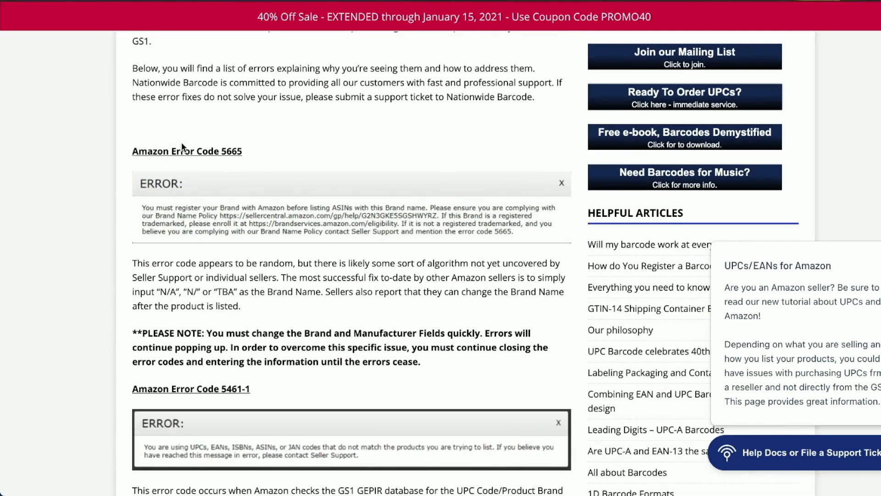
scroll(309, 183, "down", 1)
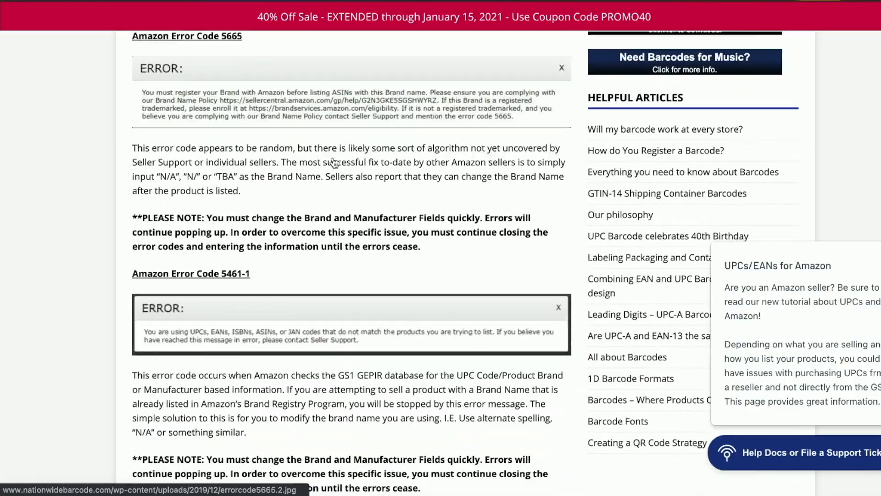
scroll(334, 162, "down", 3)
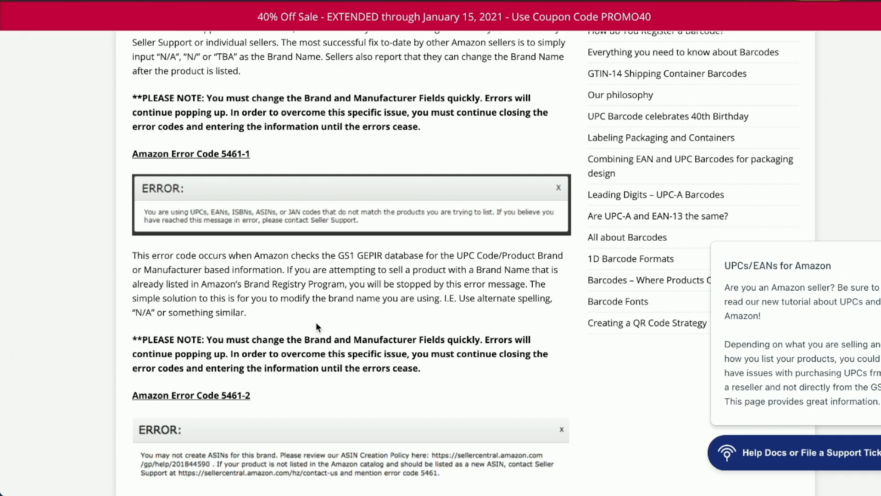
scroll(304, 356, "down", 1)
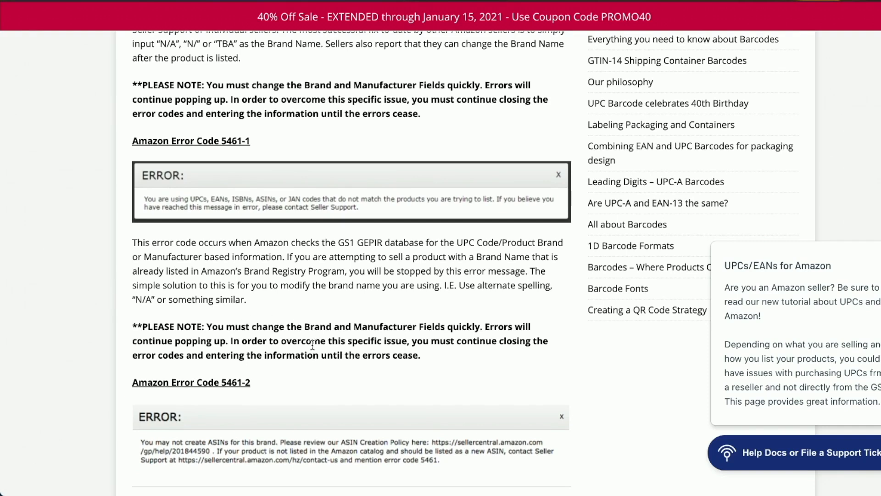